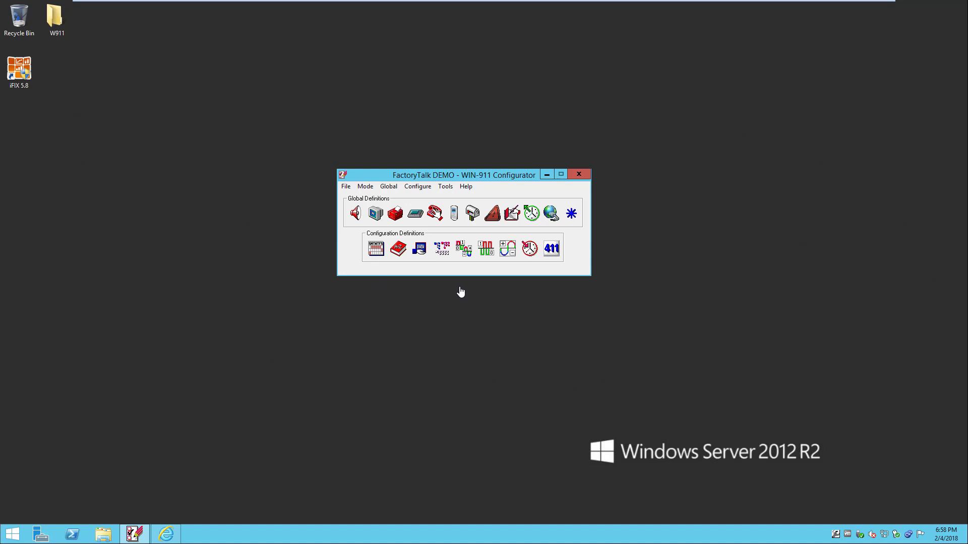
Review the connection settings of the FactoryTalk System data source, keeping its user and application
{"action": "left_click", "coordinate": [421, 255]}
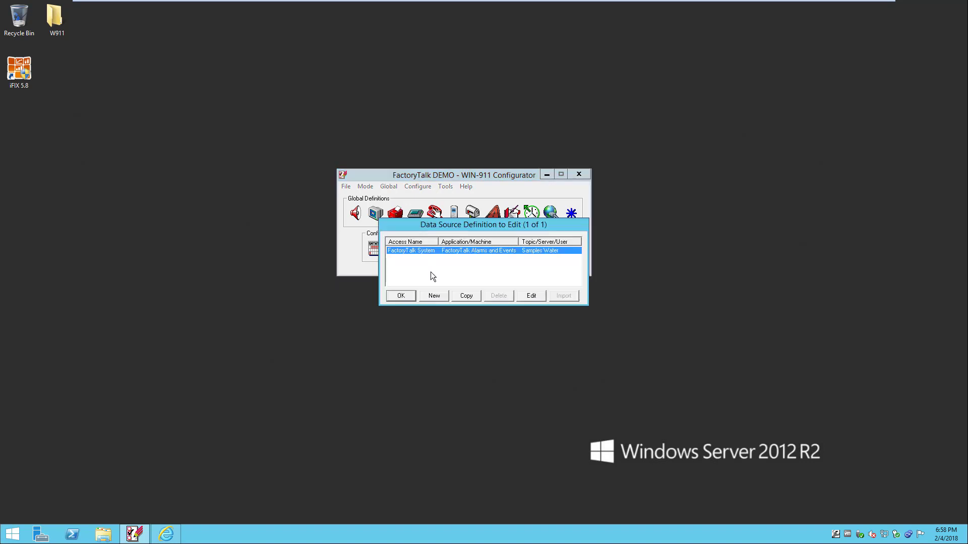
{"action": "double_click", "coordinate": [425, 252]}
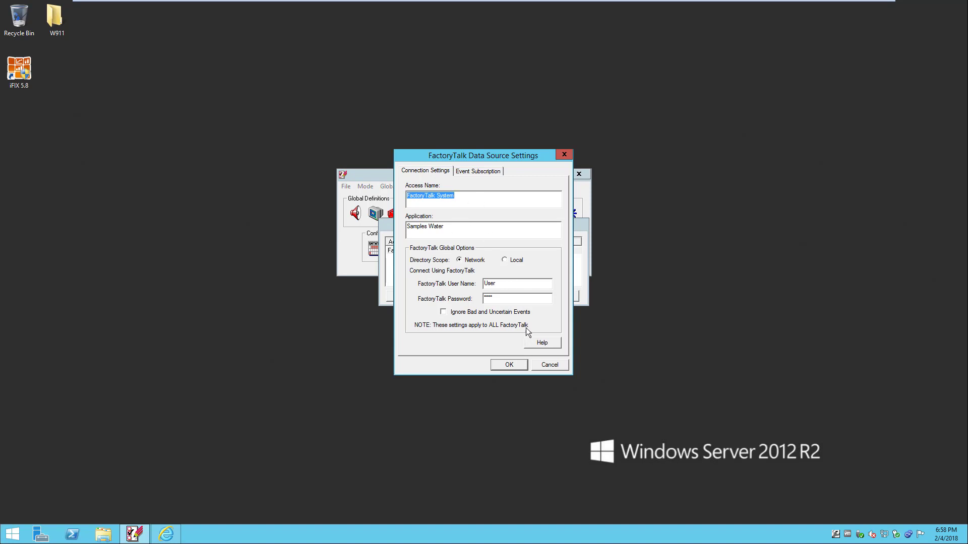
{"action": "left_click", "coordinate": [513, 365]}
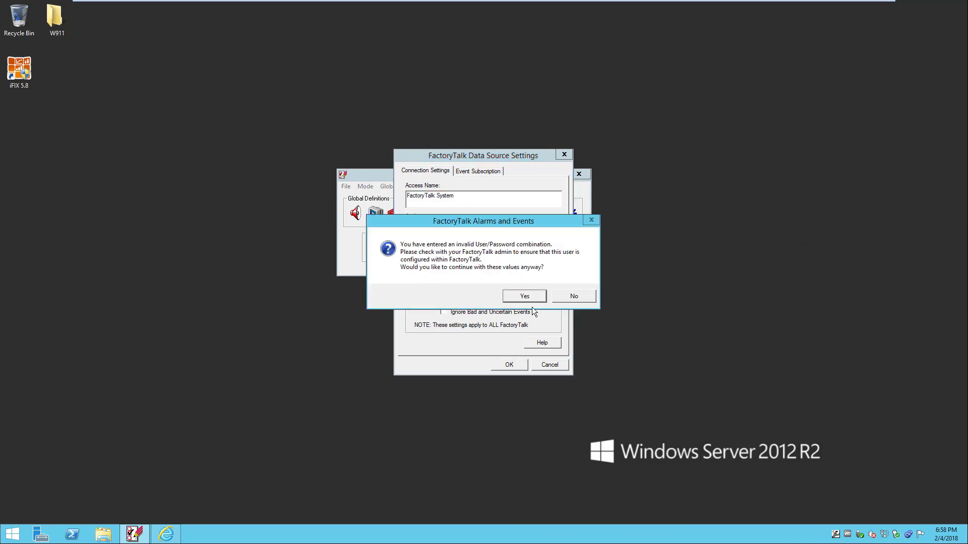
{"action": "left_click", "coordinate": [513, 301]}
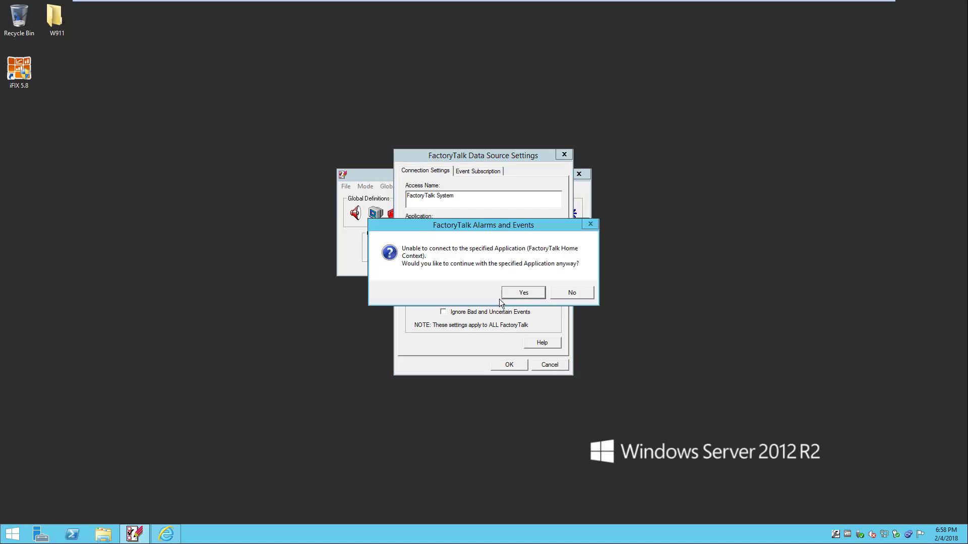
{"action": "left_click", "coordinate": [519, 296]}
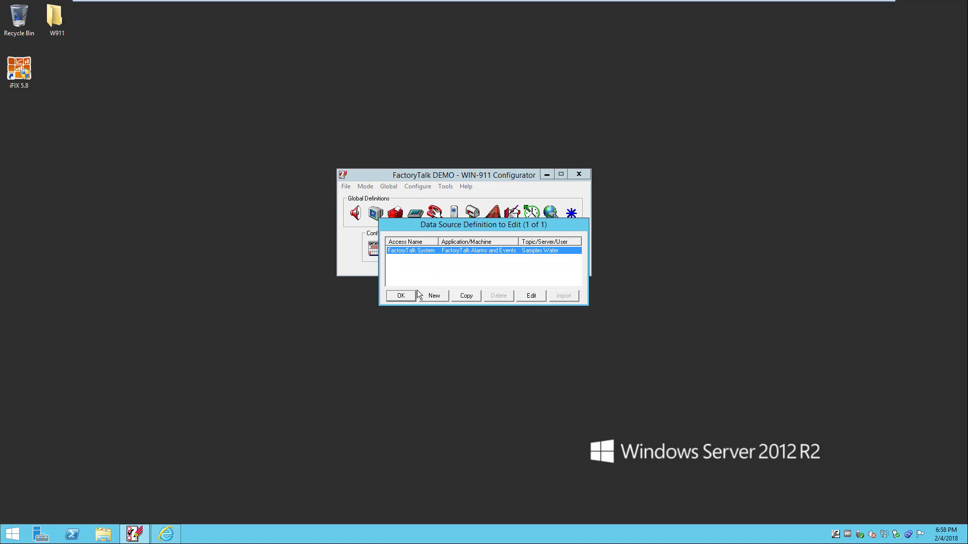
{"action": "left_click", "coordinate": [407, 298]}
Review the Lift Stations filter definition, including its group, data source and alarm name filter
{"action": "left_click", "coordinate": [451, 252]}
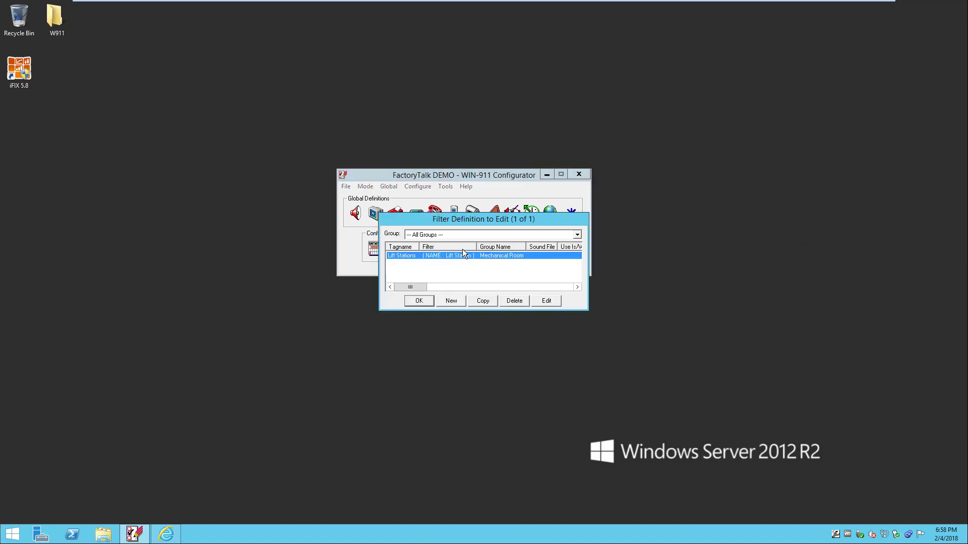
{"action": "double_click", "coordinate": [448, 256]}
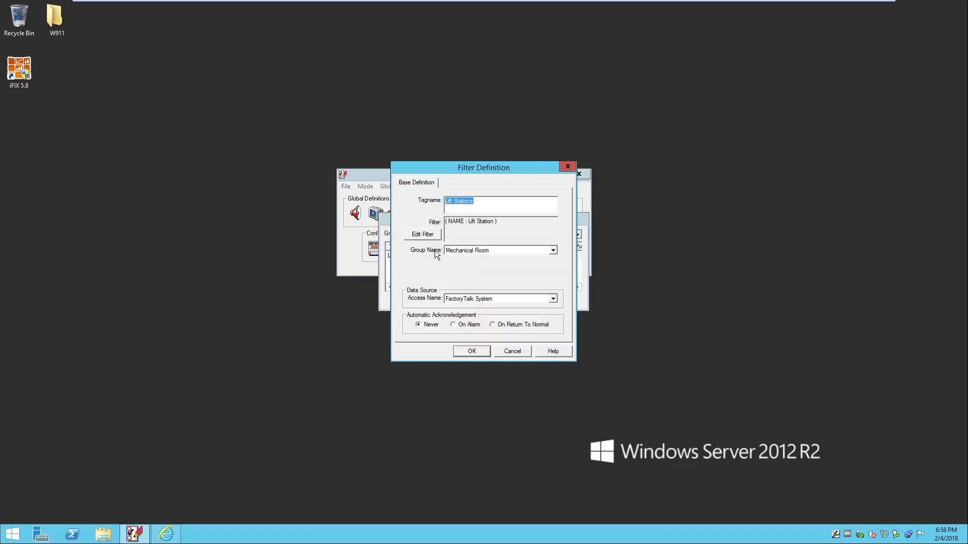
{"action": "key", "text": "End"}
{"action": "key", "text": "shift+Left"}
{"action": "key", "text": "shift+Left"}
{"action": "key", "text": "shift+Left"}
{"action": "key", "text": "shift+Left"}
{"action": "key", "text": "shift+Left"}
{"action": "key", "text": "shift+Left"}
{"action": "key", "text": "shift+Left"}
{"action": "left_click", "coordinate": [423, 234]}
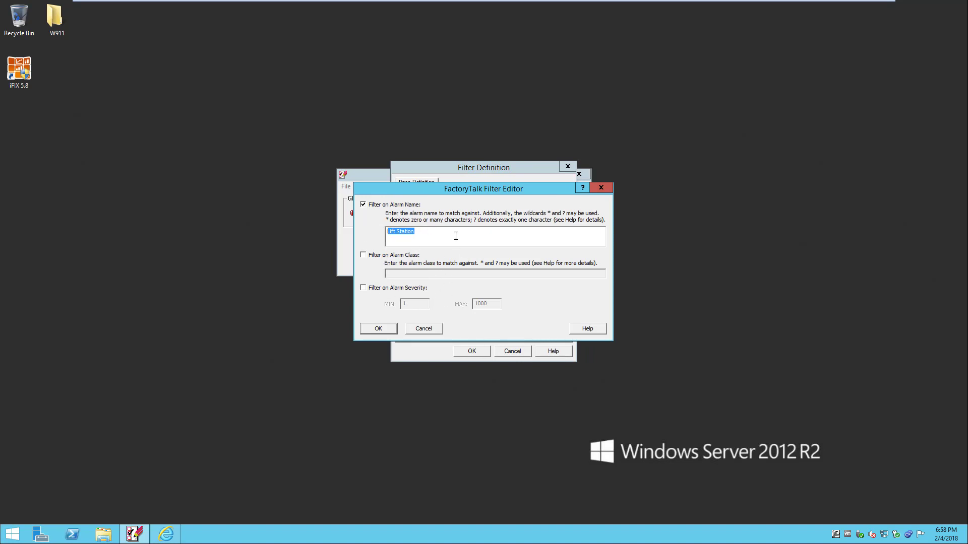
{"action": "left_click", "coordinate": [377, 329]}
{"action": "left_click", "coordinate": [471, 351]}
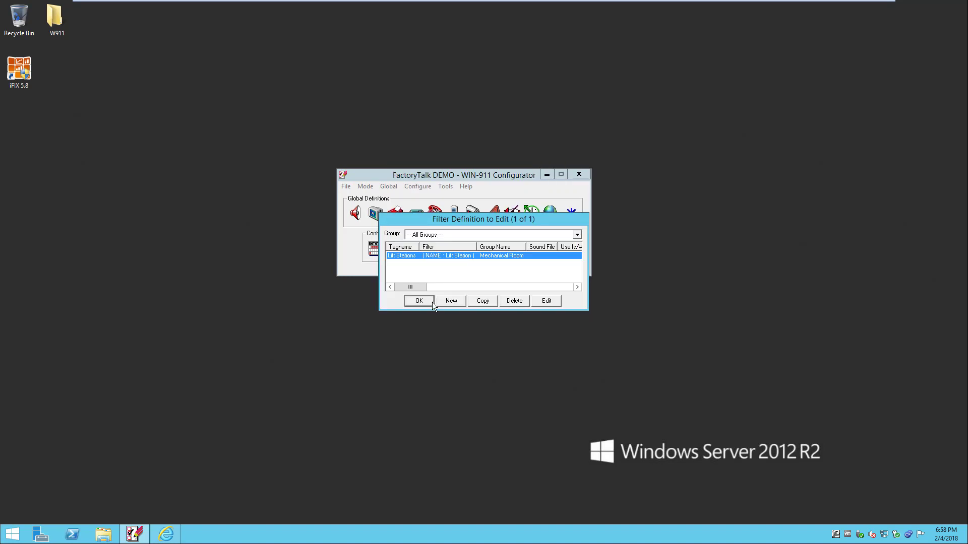
{"action": "left_click", "coordinate": [422, 301]}
Look over the watchdog timer definitions of the FactoryTalk DEMO configuration
{"action": "left_click", "coordinate": [526, 249]}
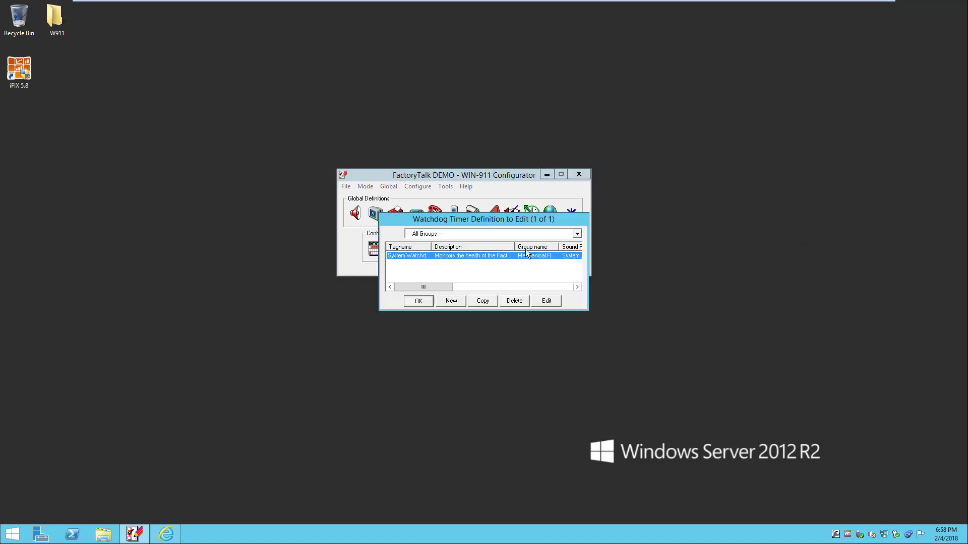
{"action": "left_click", "coordinate": [413, 301]}
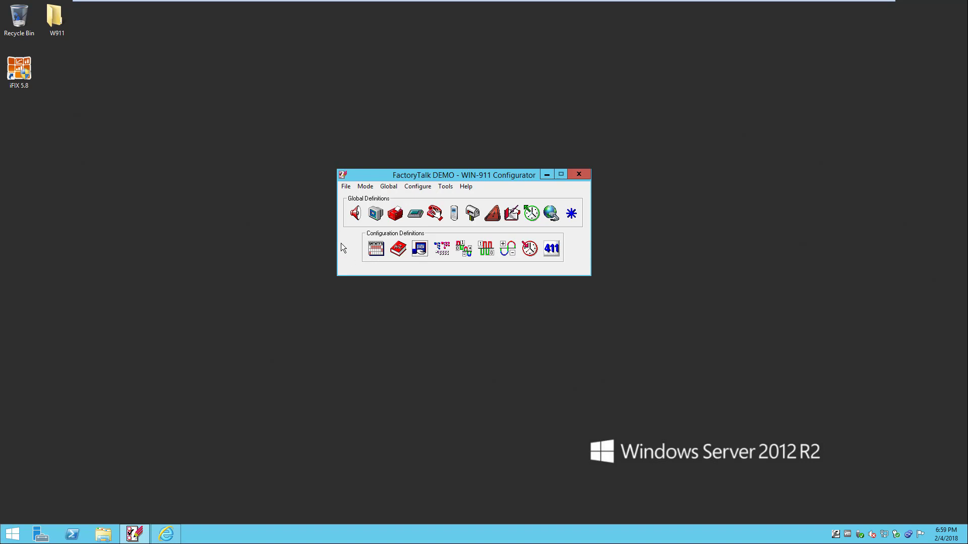
Launch the V7 Import Utility and accept WIN-911.ini and the FactoryTalk DEMO database as configuration files
{"action": "left_click", "coordinate": [344, 187]}
{"action": "left_click", "coordinate": [373, 233]}
{"action": "left_click", "coordinate": [13, 534]}
{"action": "left_click", "coordinate": [267, 146]}
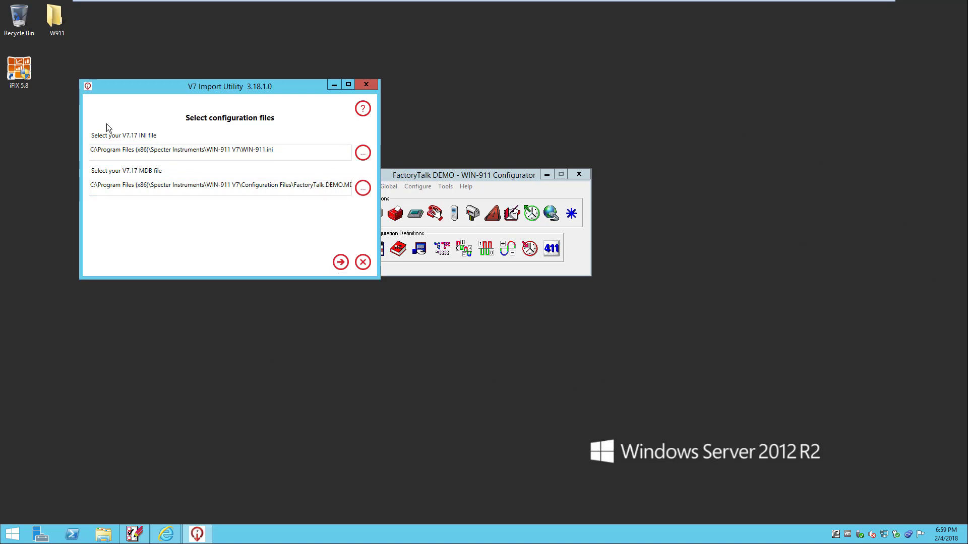
{"action": "left_click", "coordinate": [341, 262]}
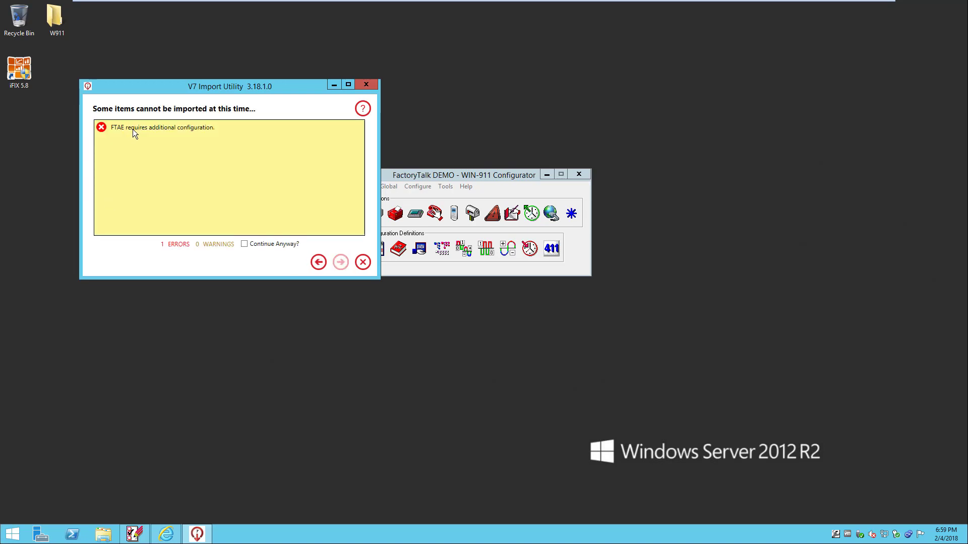
Run the V7 configuration import with the option to continue anyway, and close the utility
{"action": "mouse_move", "coordinate": [165, 129]}
{"action": "left_click", "coordinate": [245, 244]}
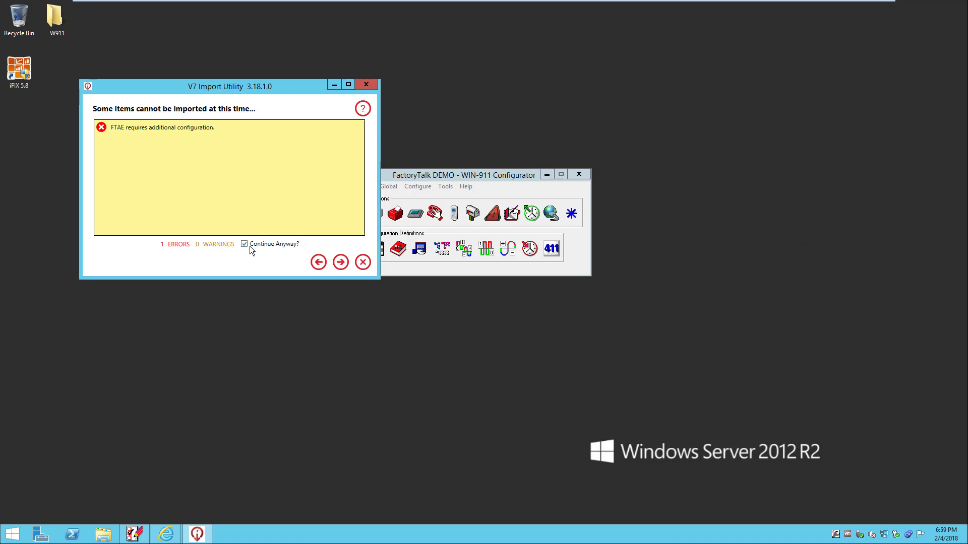
{"action": "left_click", "coordinate": [341, 263]}
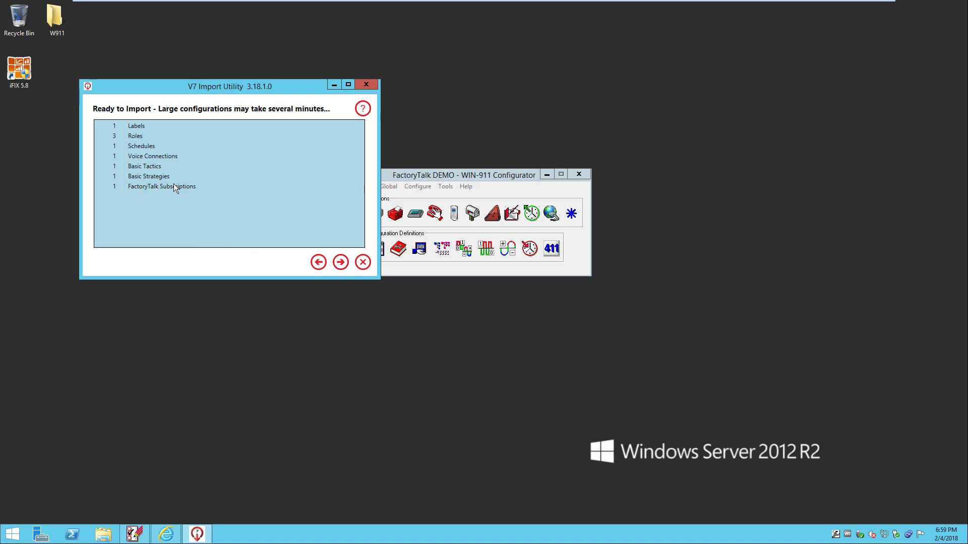
{"action": "left_click", "coordinate": [340, 262]}
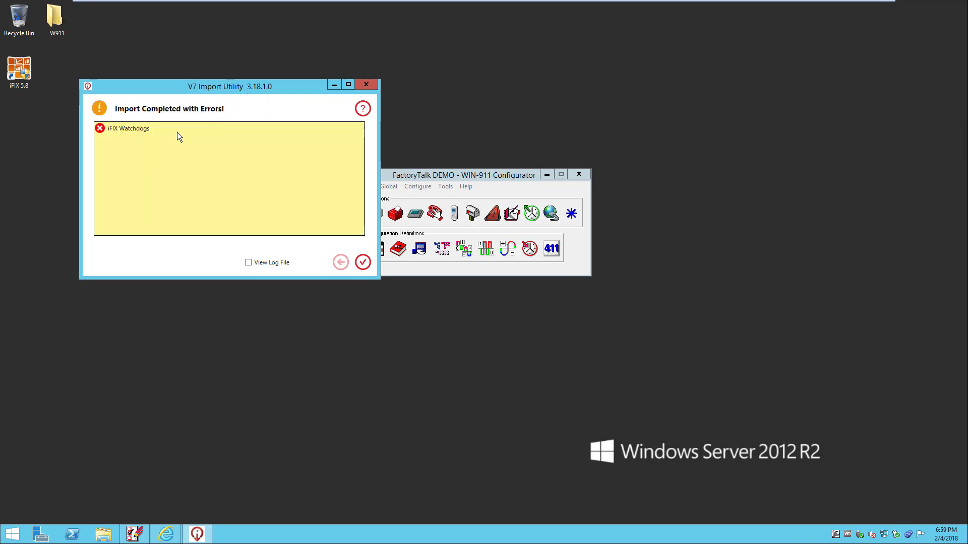
{"action": "left_click", "coordinate": [363, 262]}
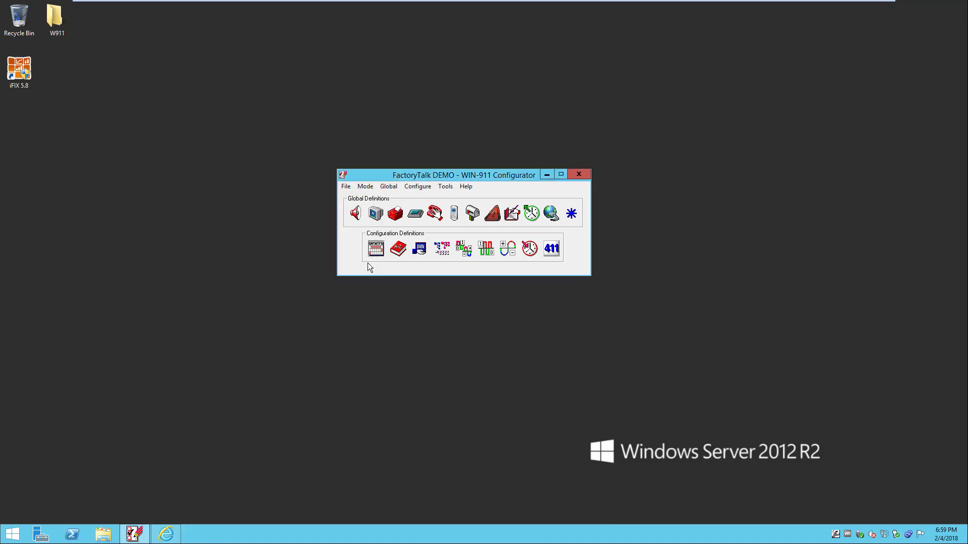
Switch to the WIN-911 Workspace and review the imported FactoryTalk System subscription under FactoryTalk A&E
{"action": "left_click", "coordinate": [166, 534]}
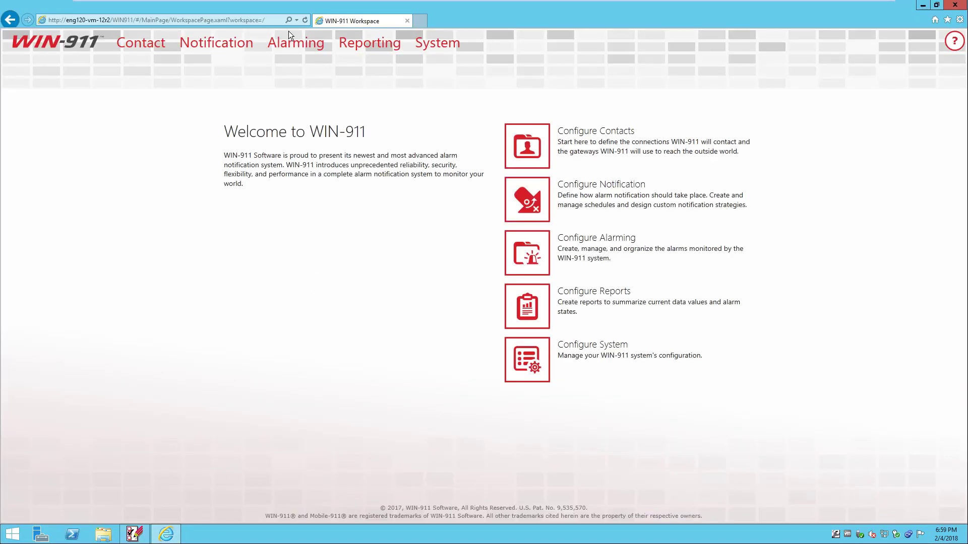
{"action": "left_click", "coordinate": [292, 44]}
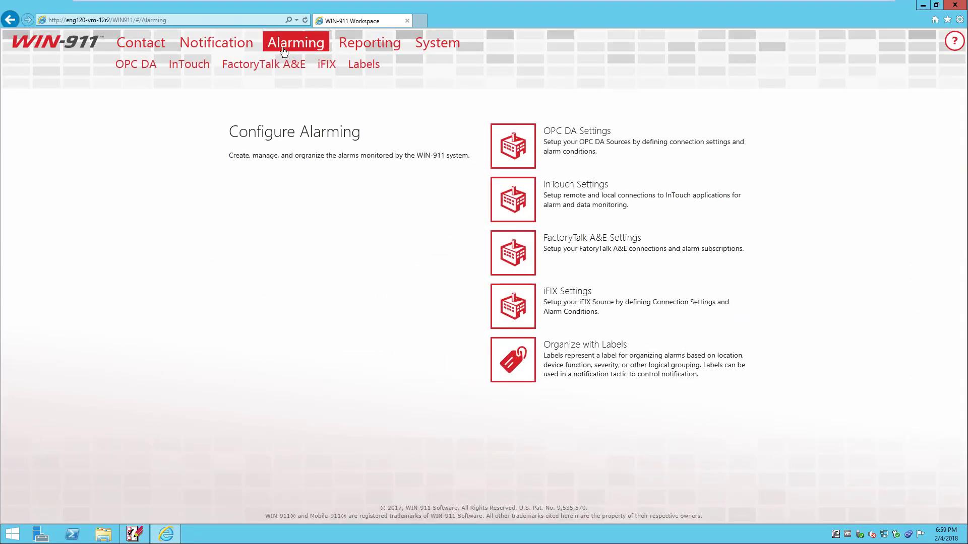
{"action": "left_click", "coordinate": [277, 71]}
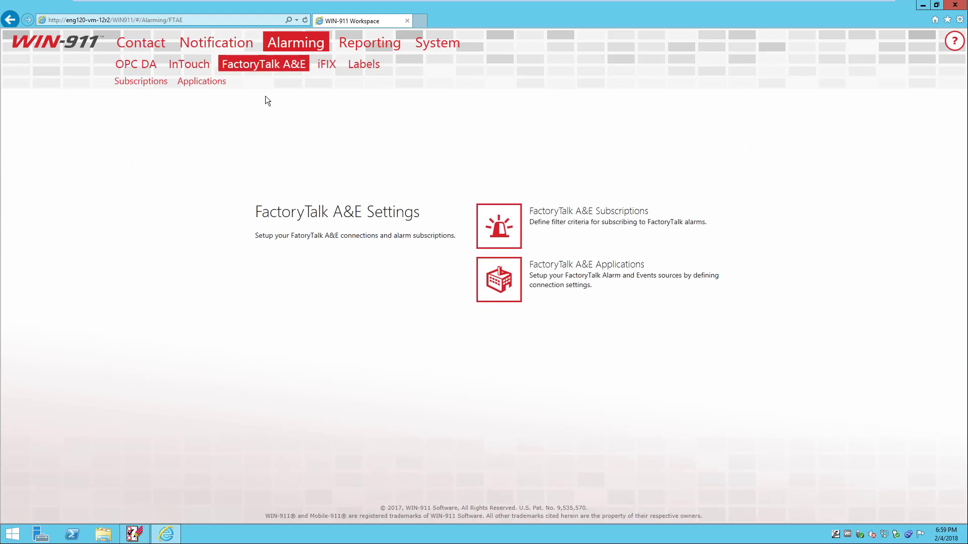
{"action": "left_click", "coordinate": [134, 82]}
{"action": "left_click", "coordinate": [66, 186]}
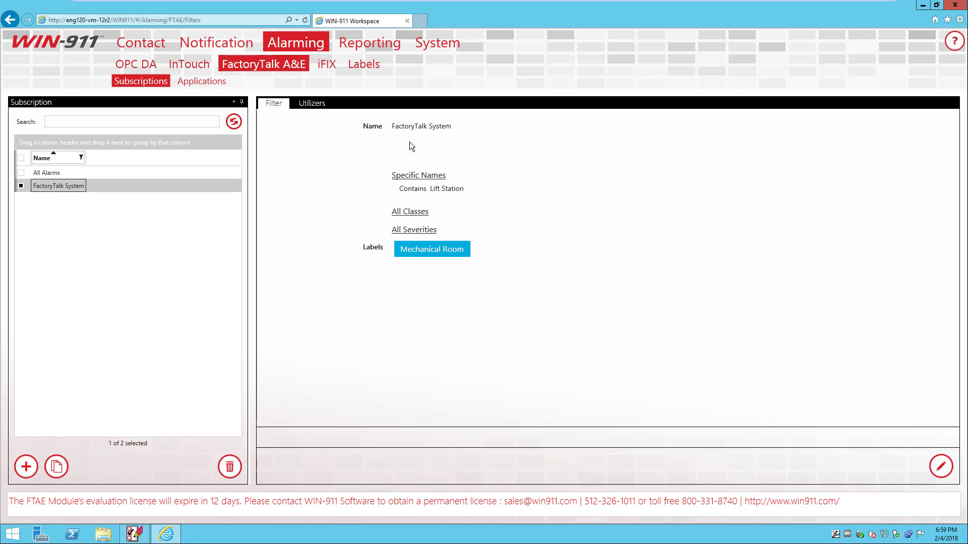
Create a FactoryTalk A&E application source named FactoryTalk System, copying the access name from the WIN-911 Configurator's data source
{"action": "left_click", "coordinate": [201, 81]}
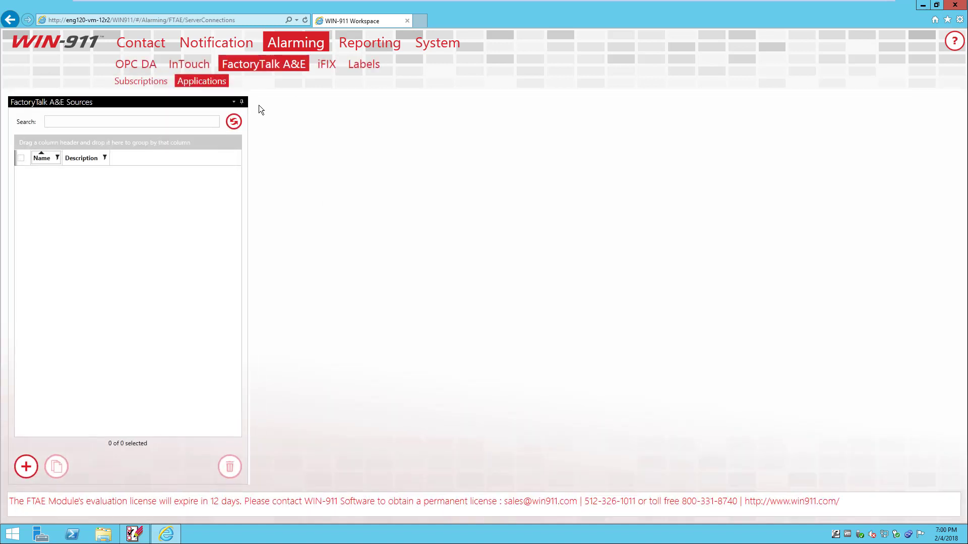
{"action": "left_click", "coordinate": [33, 470]}
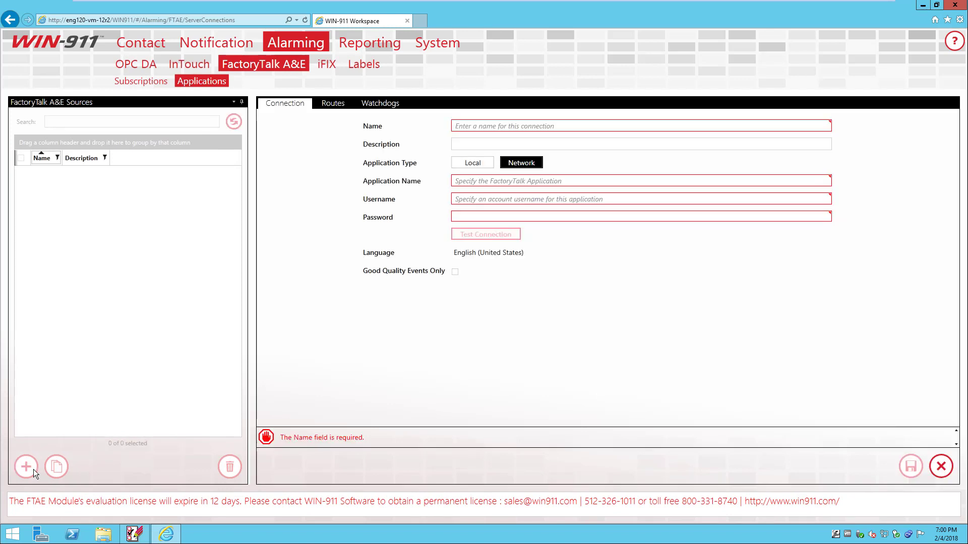
{"action": "key", "text": "alt+Tab"}
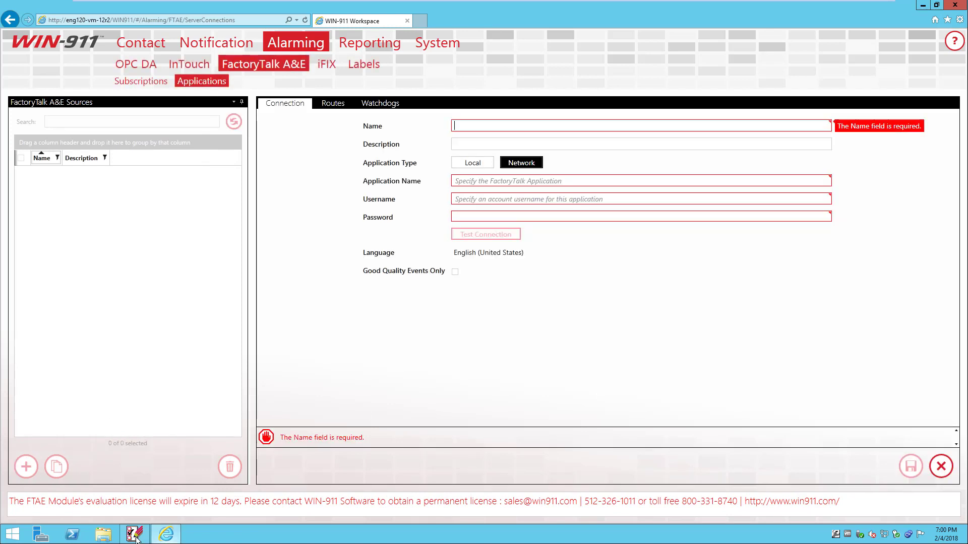
{"action": "left_click", "coordinate": [420, 249]}
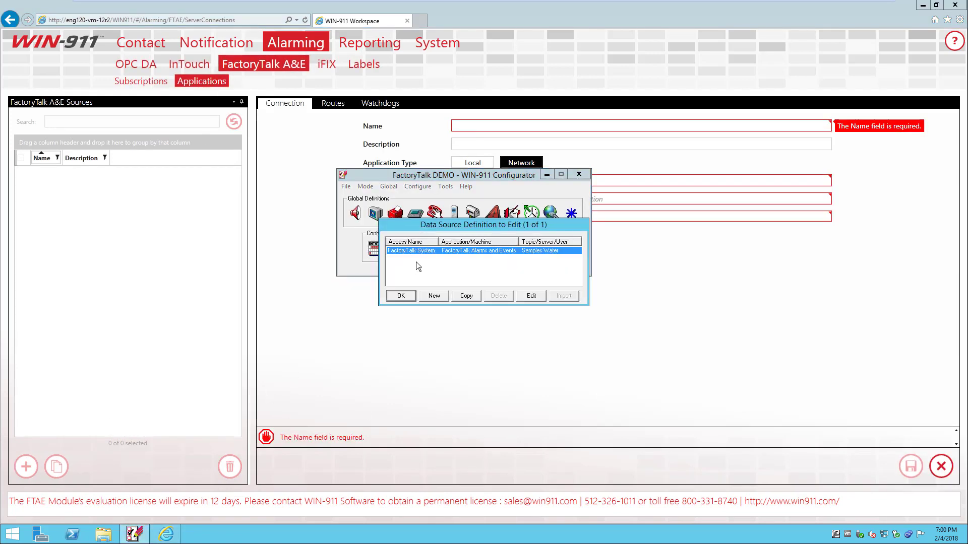
{"action": "double_click", "coordinate": [422, 250]}
{"action": "right_click", "coordinate": [448, 198]}
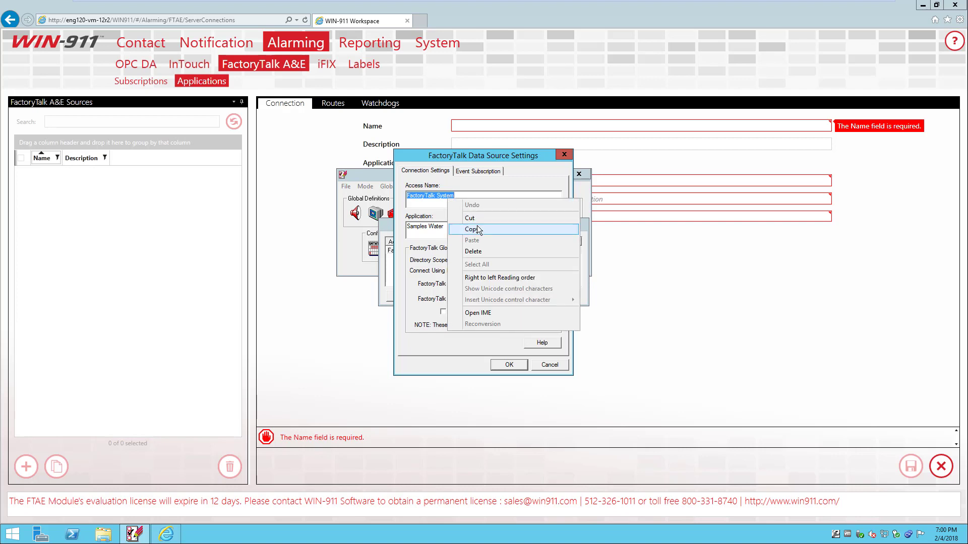
{"action": "left_click", "coordinate": [477, 229]}
{"action": "left_click", "coordinate": [468, 137]}
{"action": "right_click", "coordinate": [474, 123]}
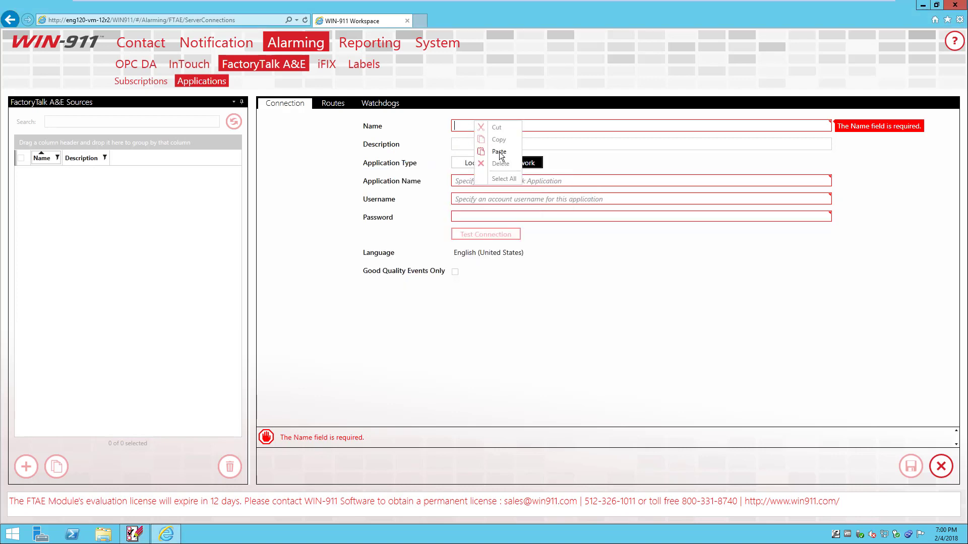
{"action": "left_click", "coordinate": [499, 152]}
{"action": "left_click", "coordinate": [193, 93]}
{"action": "left_click", "coordinate": [471, 144]}
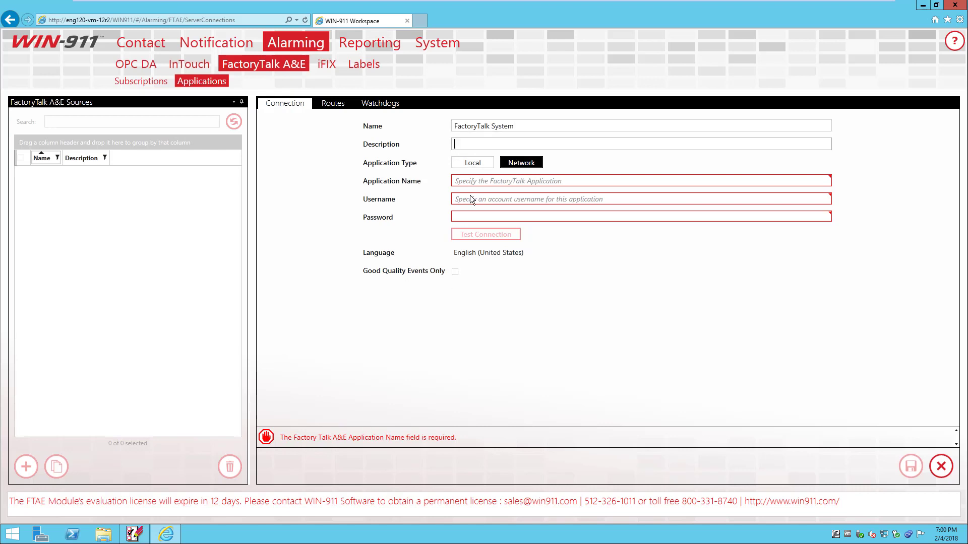
Set the source's application name to Samples Water, copied from the WIN-911 Configurator's data source settings
{"action": "left_click", "coordinate": [138, 537]}
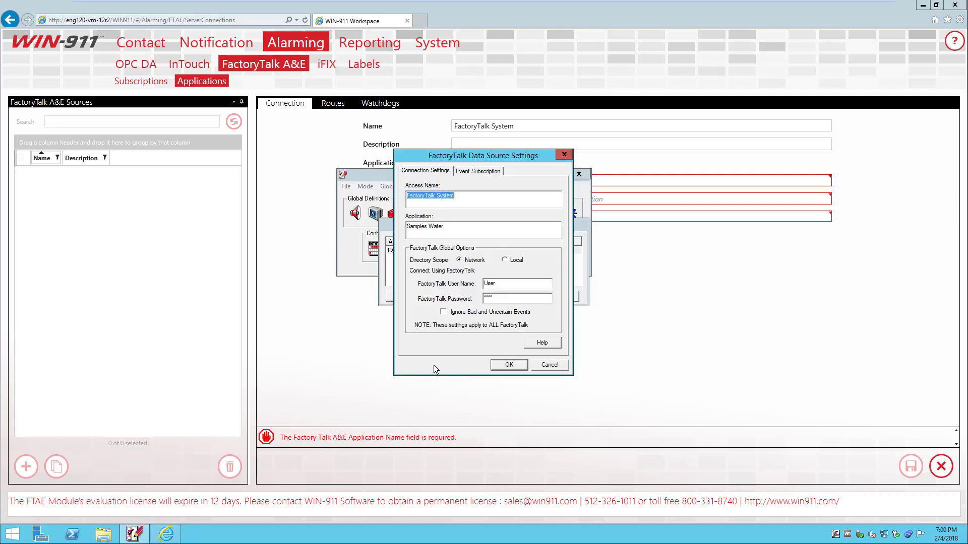
{"action": "key", "text": "Tab"}
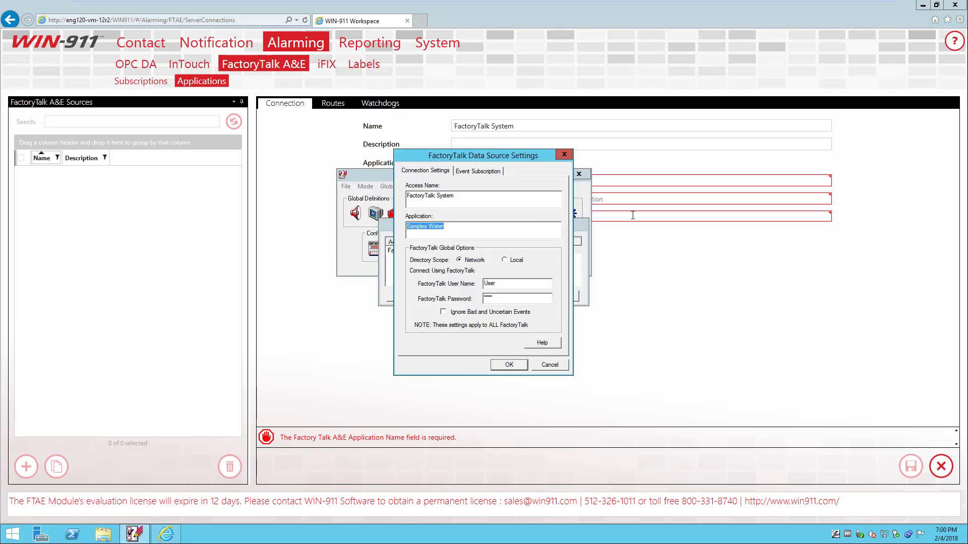
{"action": "left_click", "coordinate": [633, 215]}
{"action": "left_click", "coordinate": [471, 180]}
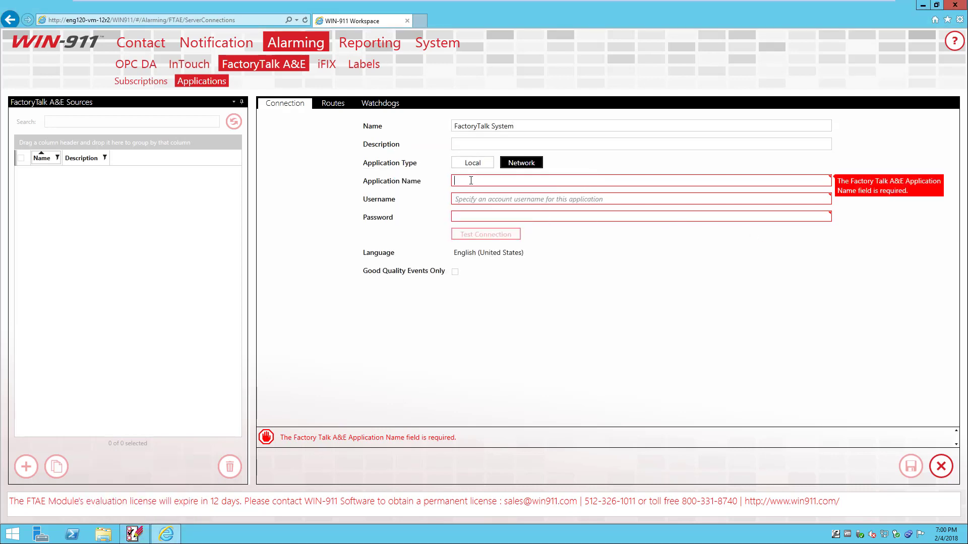
{"action": "key", "text": "ctrl+v"}
Enter User as the connection's username and fill in the account password
{"action": "key", "text": "Tab"}
{"action": "type", "text": "User"}
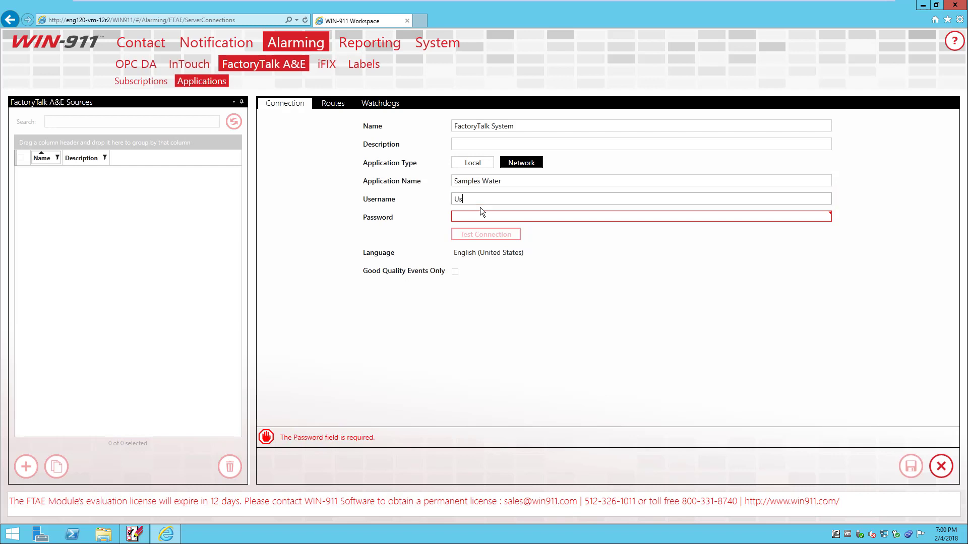
{"action": "key", "text": "Tab"}
{"action": "type", "text": "p"}
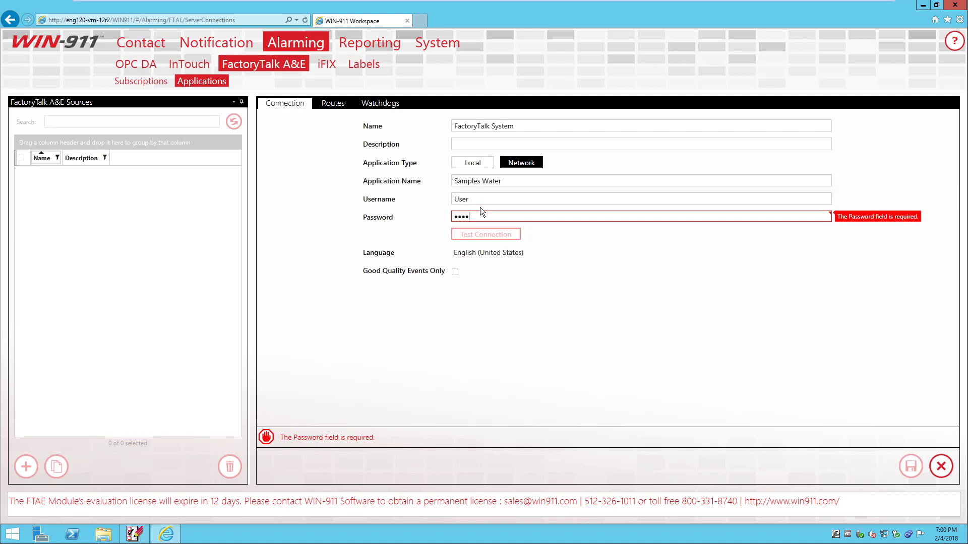
{"action": "left_click", "coordinate": [436, 234]}
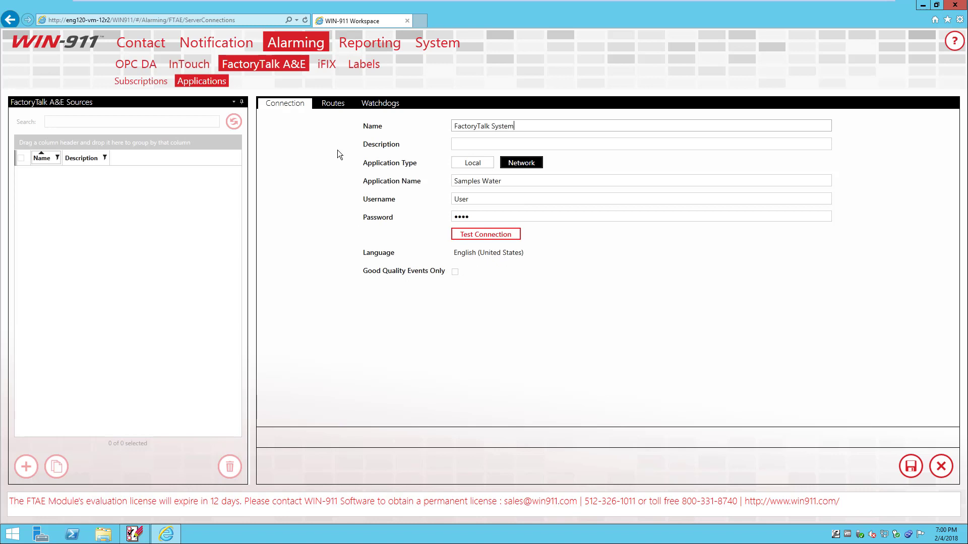
Add a route to the source that sends the FactoryTalk System filter to the Mechanical Room strategy
{"action": "left_click", "coordinate": [334, 103]}
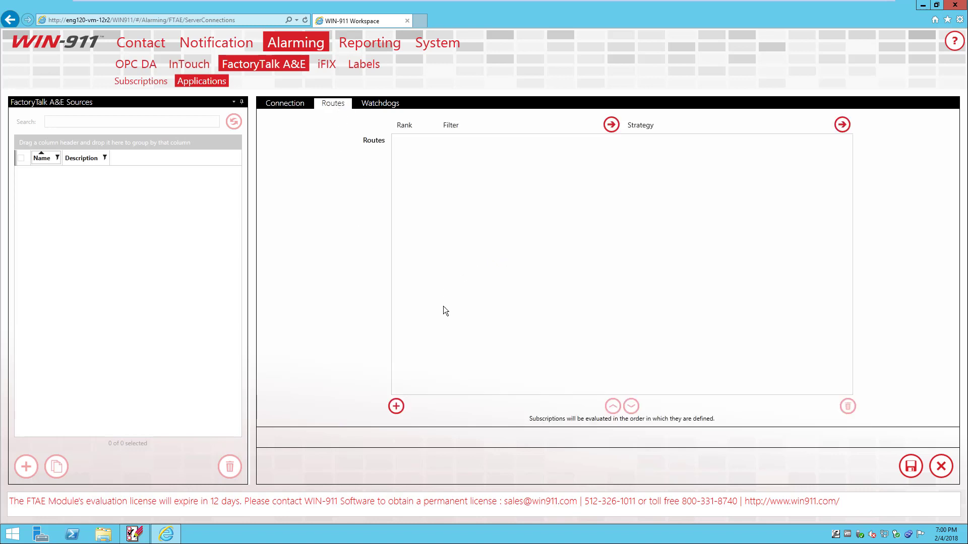
{"action": "left_click", "coordinate": [394, 410]}
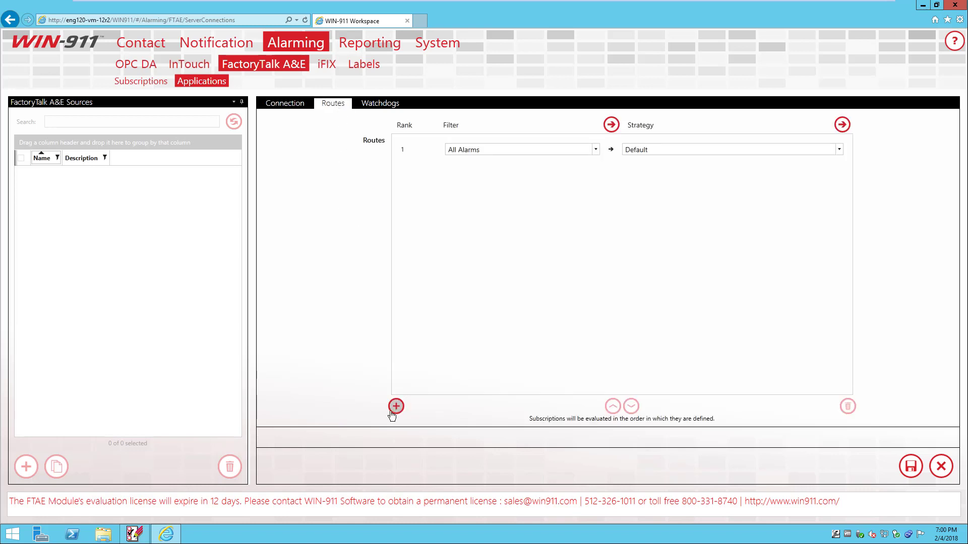
{"action": "left_click", "coordinate": [543, 157]}
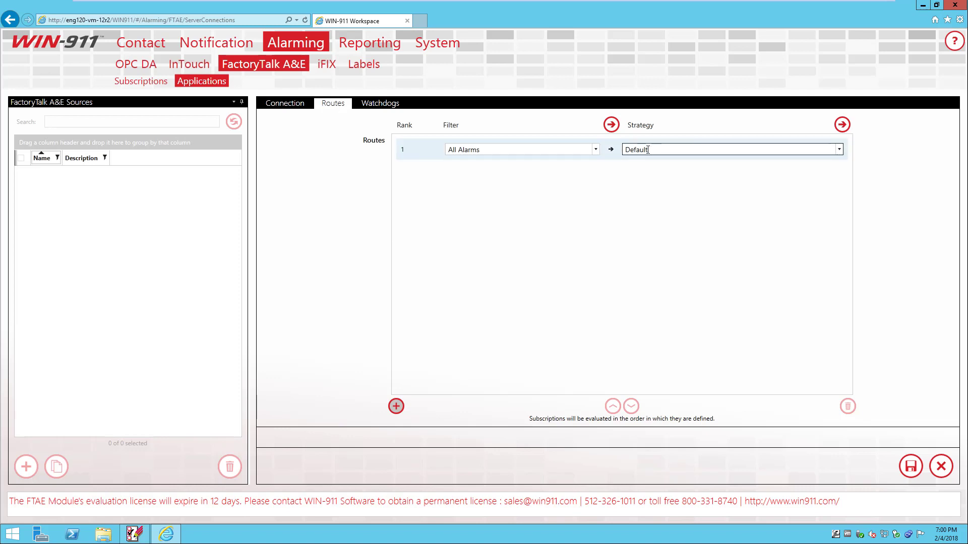
{"action": "left_click", "coordinate": [596, 150]}
{"action": "left_click", "coordinate": [473, 176]}
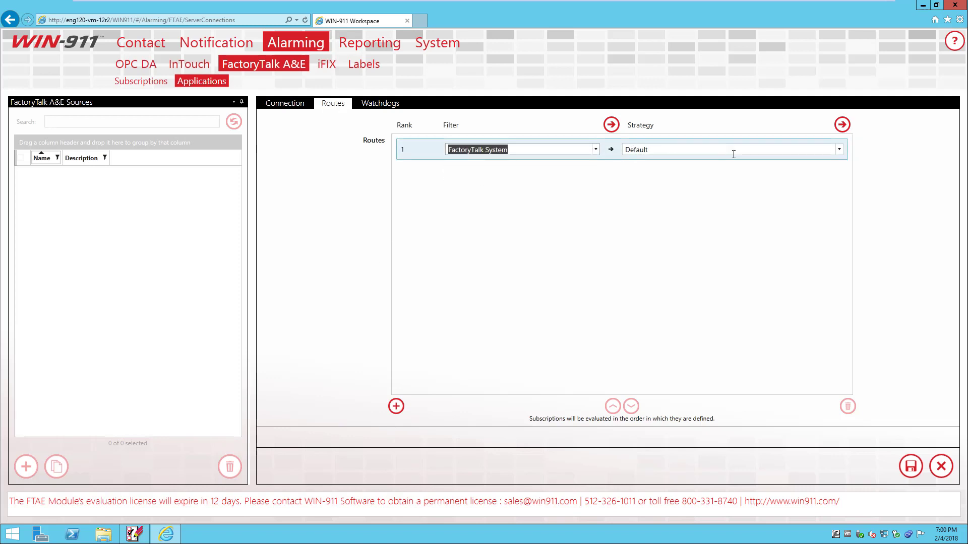
{"action": "left_click", "coordinate": [842, 147]}
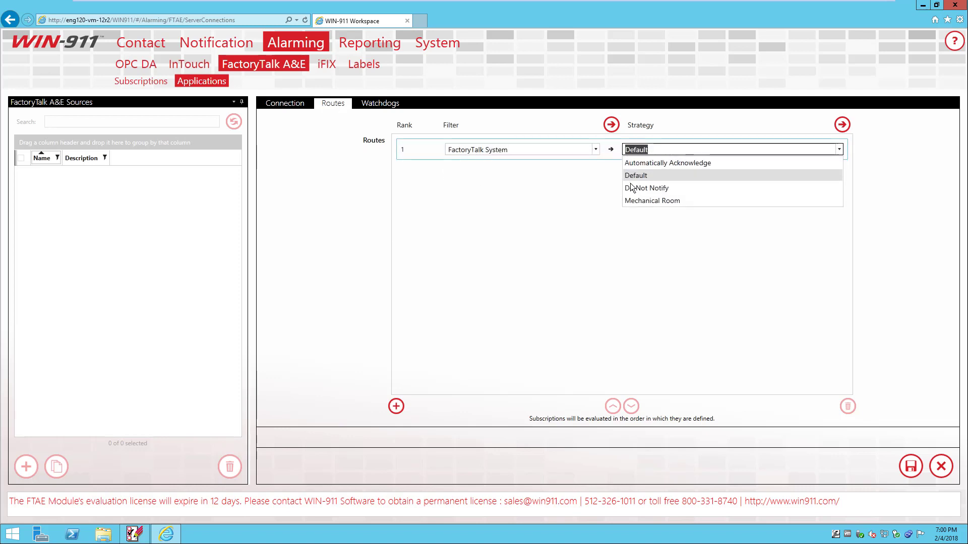
{"action": "left_click", "coordinate": [644, 200]}
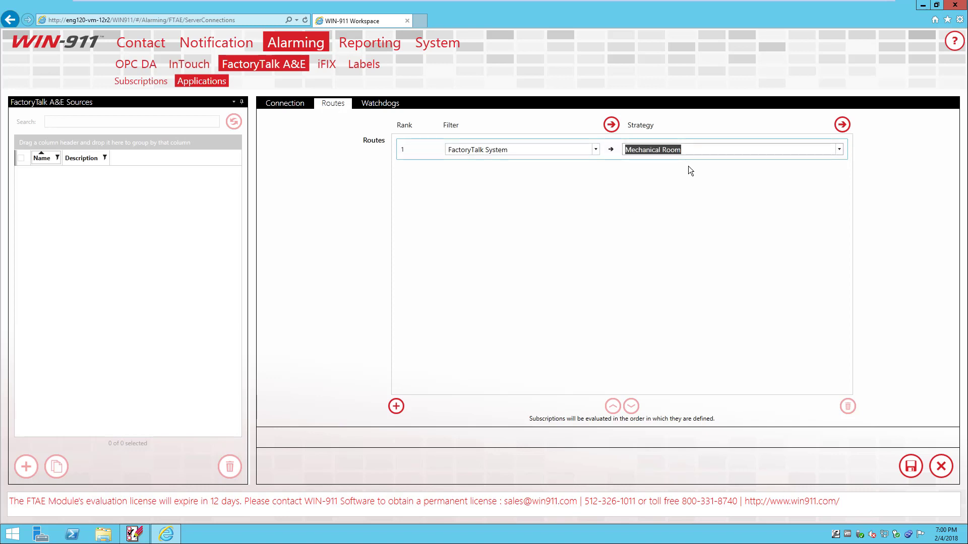
Add a new watchdog to the FactoryTalk System source and select its class text
{"action": "left_click", "coordinate": [380, 104]}
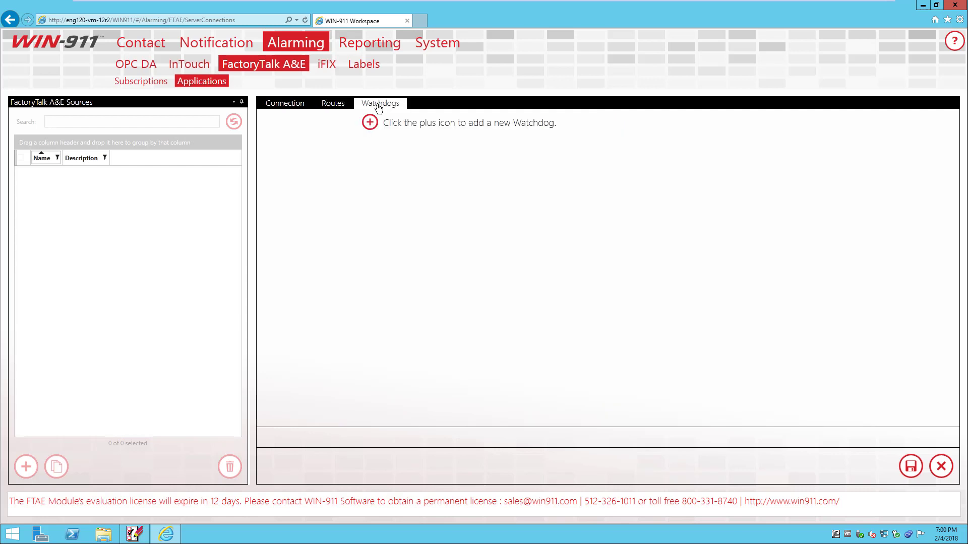
{"action": "left_click", "coordinate": [370, 122]}
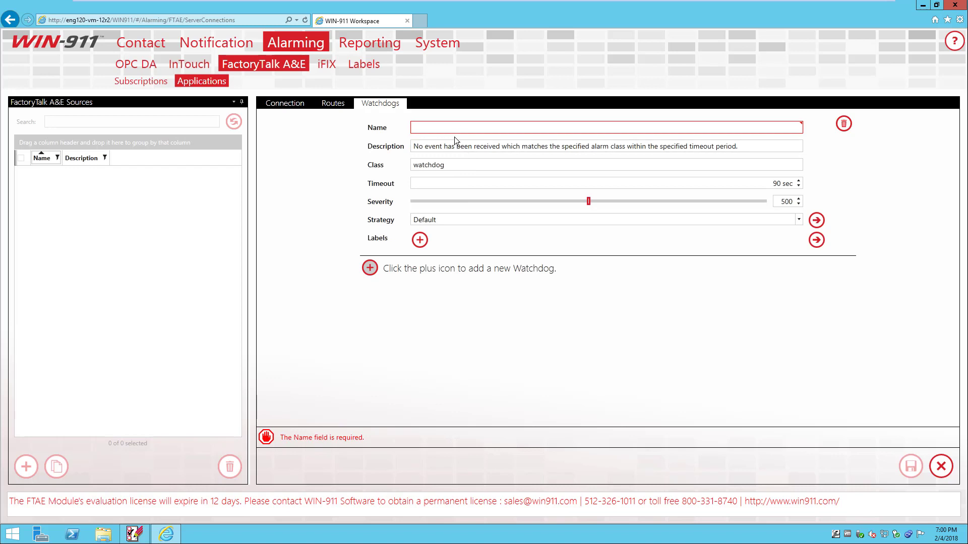
{"action": "left_click_drag", "start_coordinate": [447, 165], "coordinate": [373, 165]}
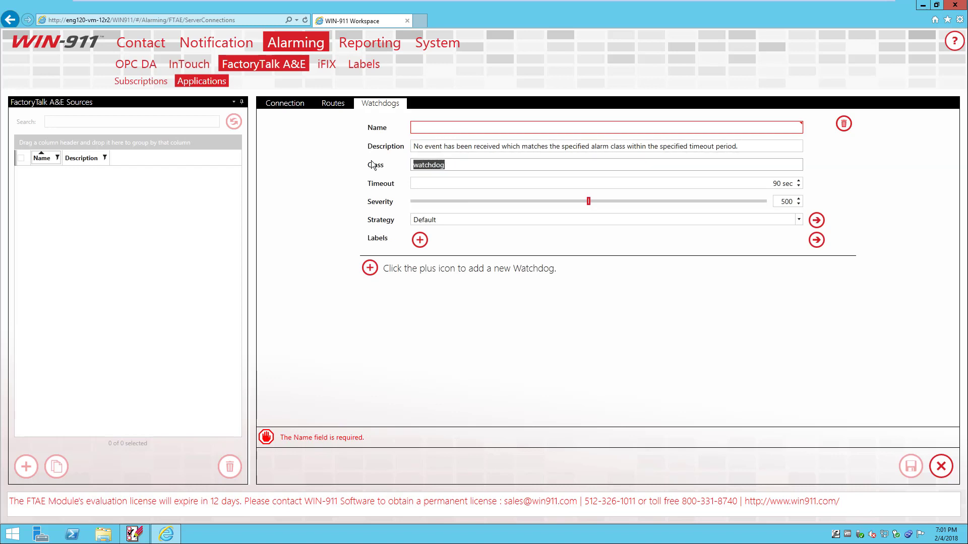